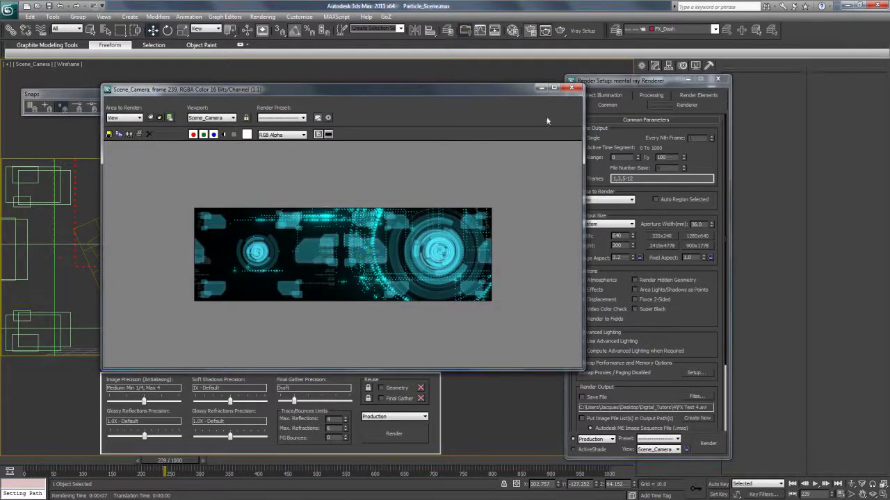
Step: Reposition the rendered frame window and the Render Setup dialog so the render and its settings can be viewed together
{"action": "left_click_drag", "start_coordinate": [614, 84], "coordinate": [645, 53]}
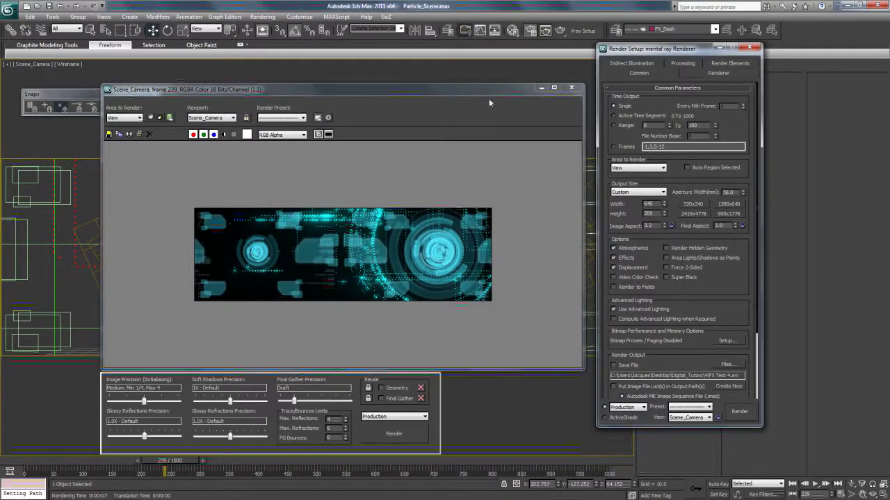
{"action": "left_click_drag", "start_coordinate": [481, 90], "coordinate": [451, 75]}
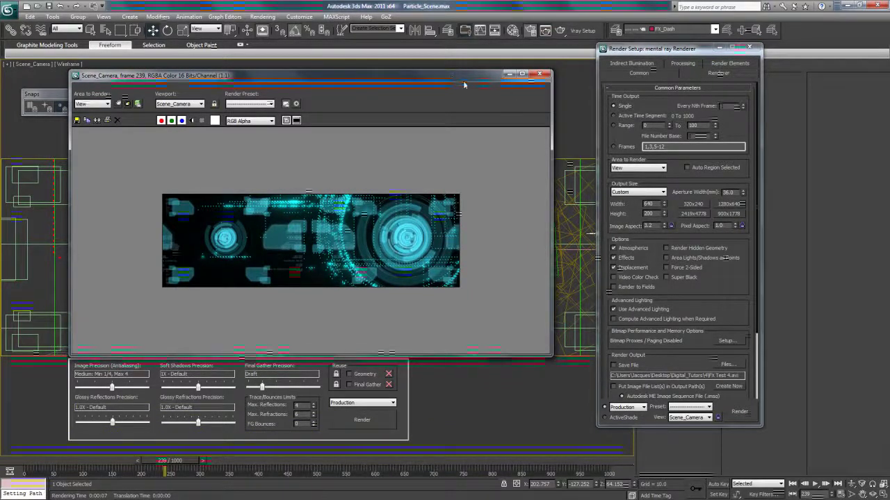
{"action": "left_click_drag", "start_coordinate": [468, 80], "coordinate": [493, 95]}
{"action": "left_click_drag", "start_coordinate": [660, 50], "coordinate": [574, 64]}
Step: Set the mental ray samples per pixel to a minimum of 4 and a maximum of 16
{"action": "left_click", "coordinate": [629, 87]}
{"action": "left_click", "coordinate": [573, 119]}
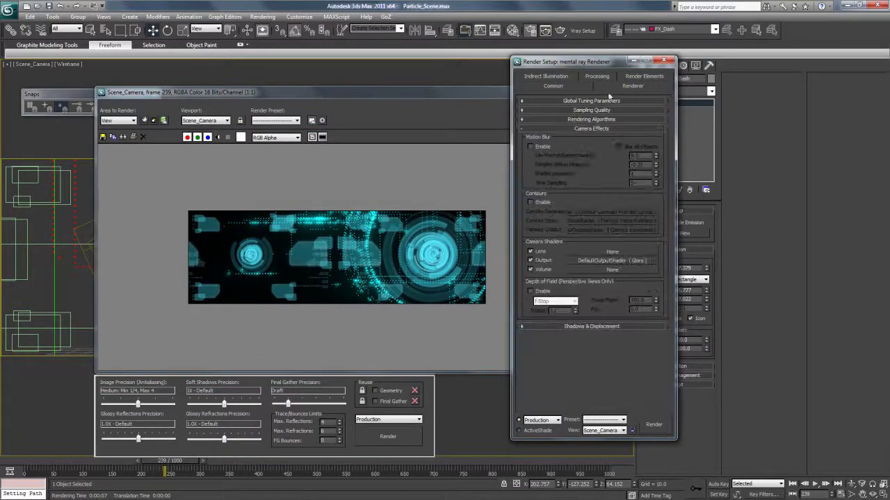
{"action": "left_click", "coordinate": [591, 101]}
{"action": "left_click", "coordinate": [591, 156]}
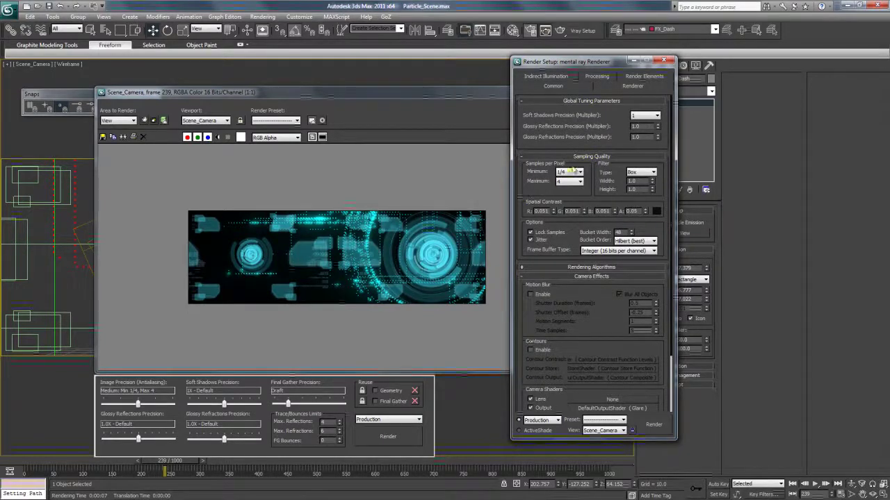
{"action": "left_click", "coordinate": [567, 172]}
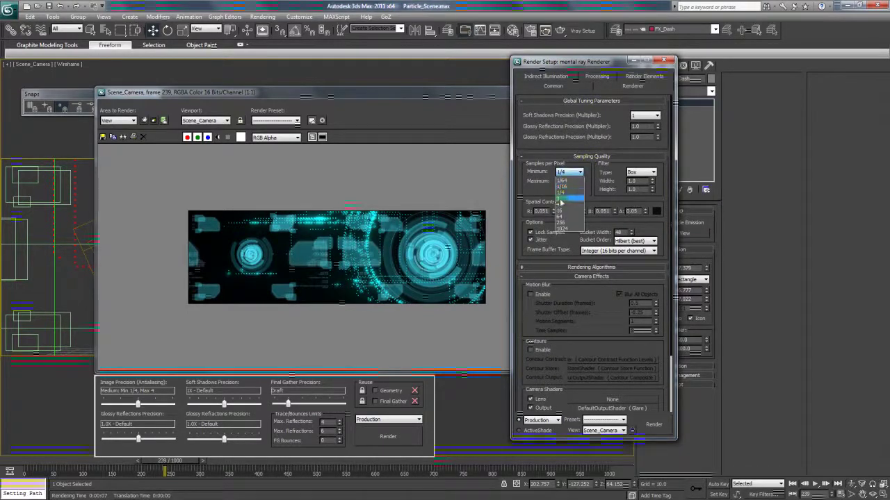
{"action": "left_click", "coordinate": [561, 206]}
{"action": "left_click", "coordinate": [569, 181]}
{"action": "left_click", "coordinate": [563, 219]}
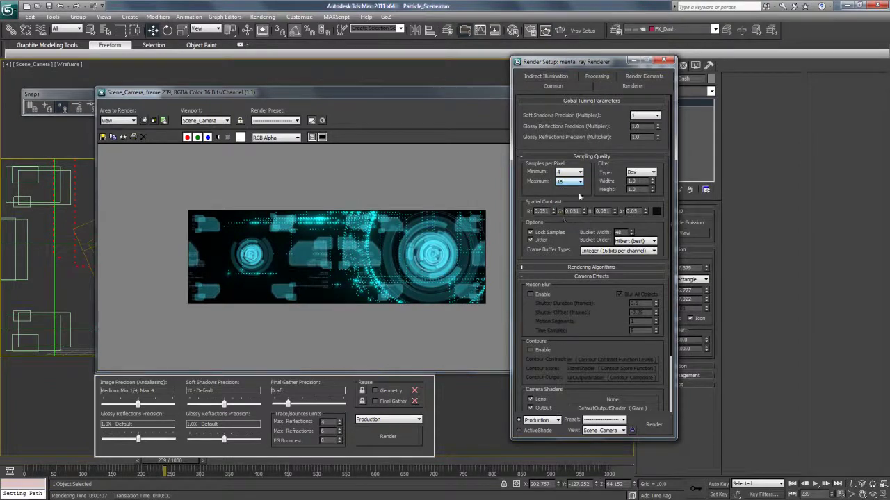
Step: Set the sampling filter type to Mitchell with a width and height of 3
{"action": "left_click", "coordinate": [647, 172]}
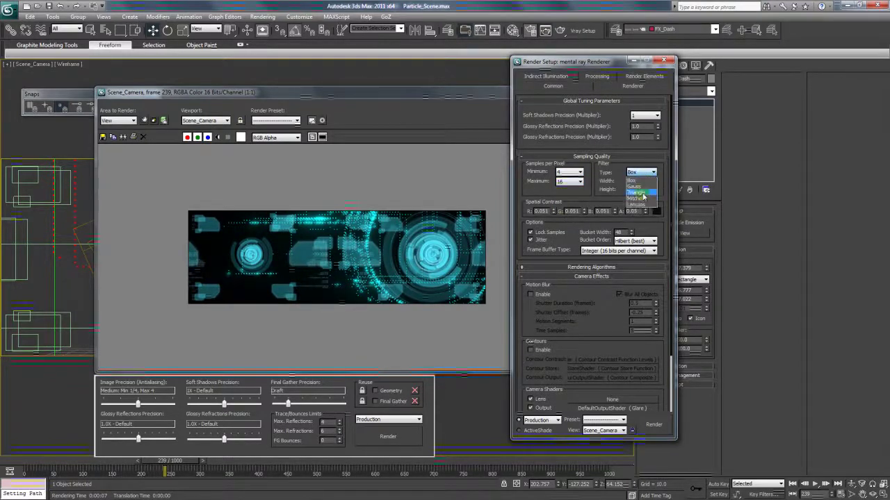
{"action": "left_click", "coordinate": [641, 200]}
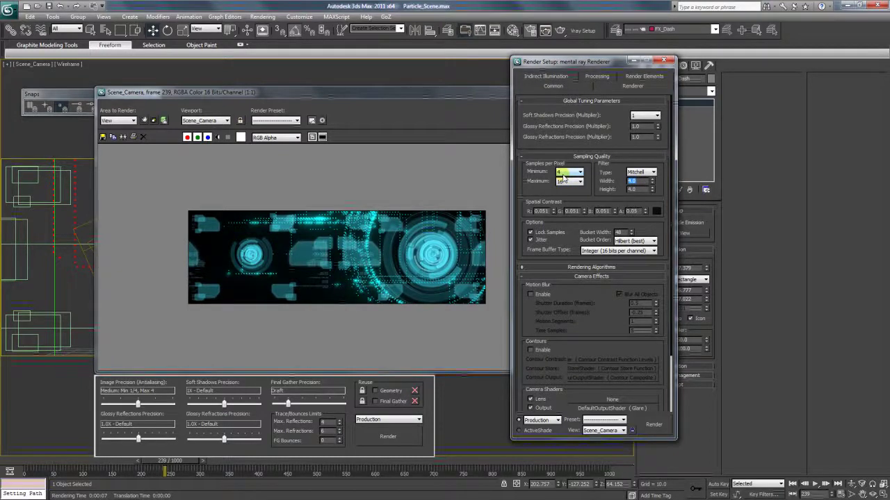
{"action": "left_click_drag", "start_coordinate": [640, 190], "coordinate": [599, 192]}
{"action": "type", "text": "3"}
{"action": "key", "text": "Return"}
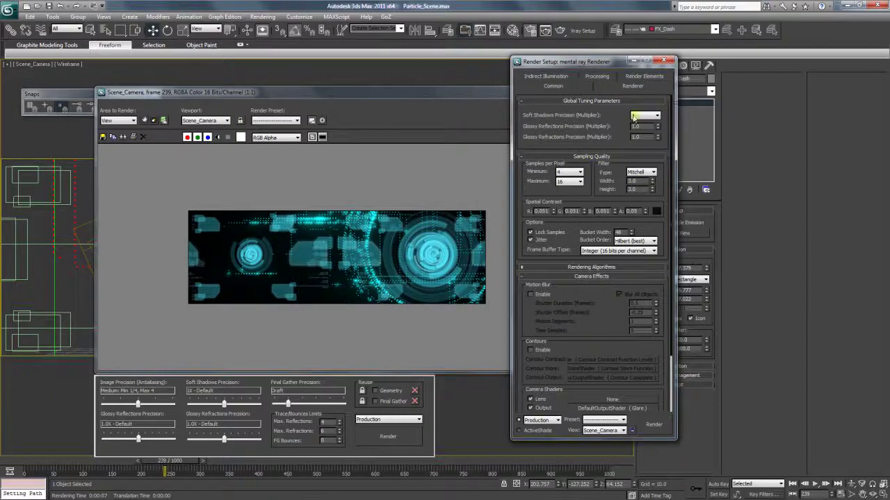
Step: Review the global tuning, sampling quality and rendering algorithm settings of the renderer, collapsing each section
{"action": "left_click_drag", "start_coordinate": [612, 127], "coordinate": [611, 123]}
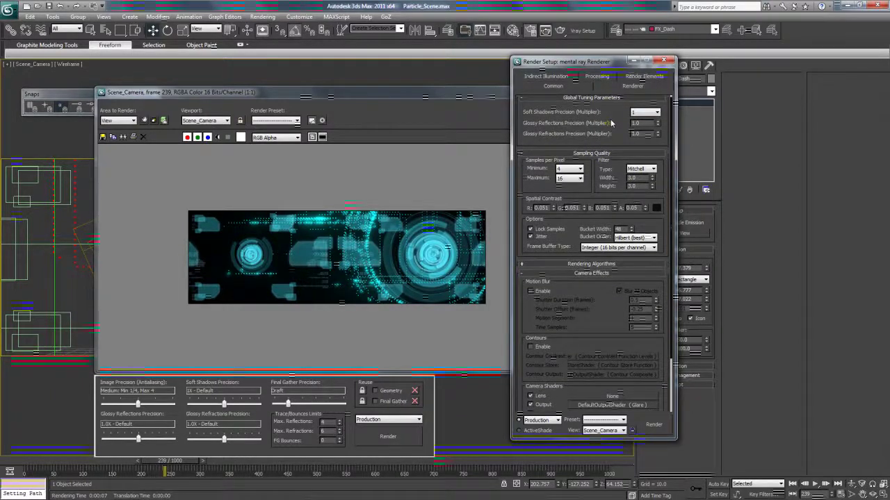
{"action": "left_click_drag", "start_coordinate": [614, 115], "coordinate": [614, 118]}
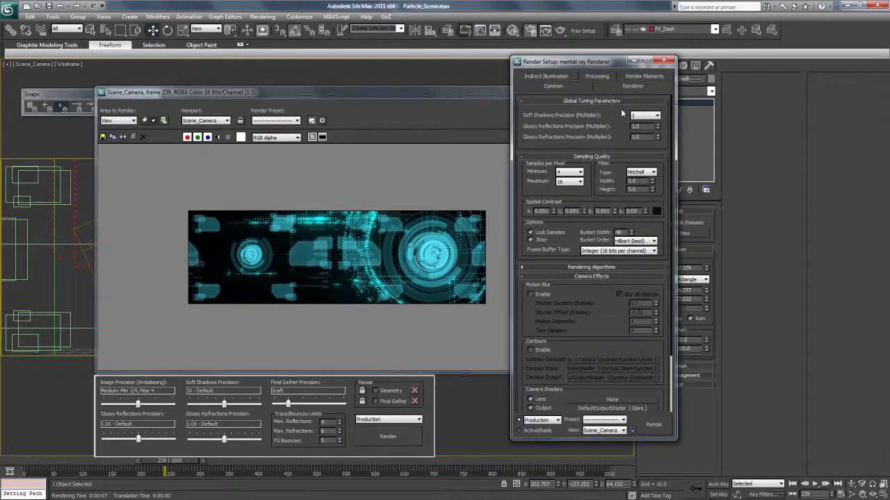
{"action": "scroll", "coordinate": [606, 113], "scroll_direction": "down", "scroll_amount": 2}
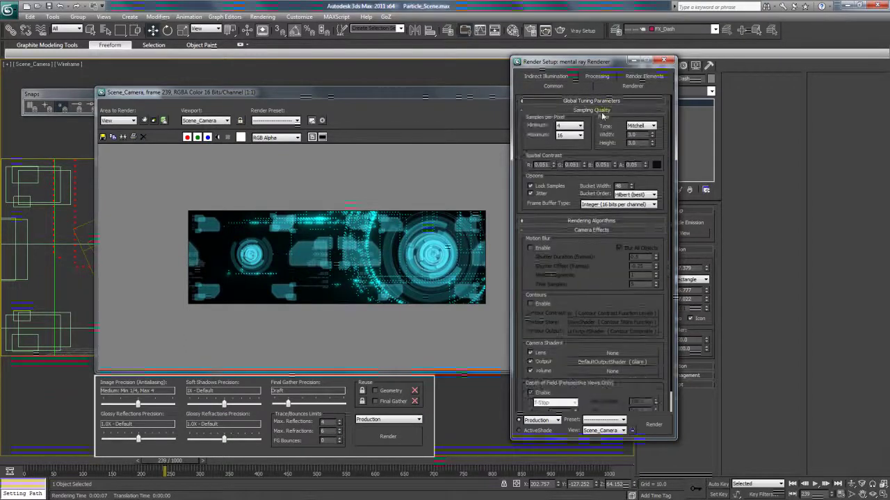
{"action": "scroll", "coordinate": [605, 110], "scroll_direction": "up", "scroll_amount": 2}
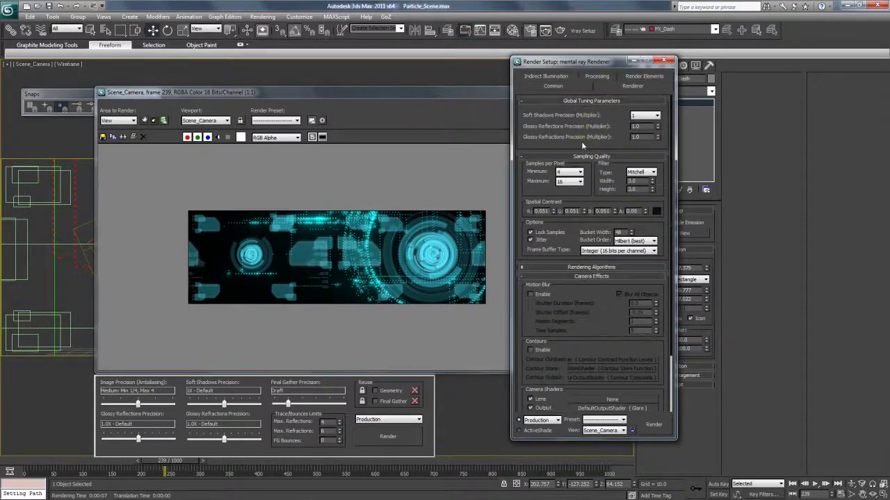
{"action": "left_click", "coordinate": [597, 101]}
{"action": "left_click", "coordinate": [596, 111]}
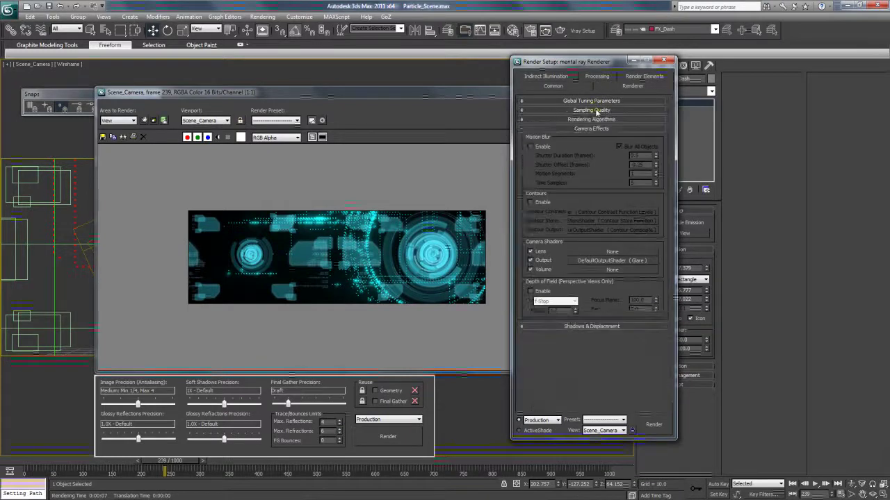
{"action": "left_click", "coordinate": [595, 120]}
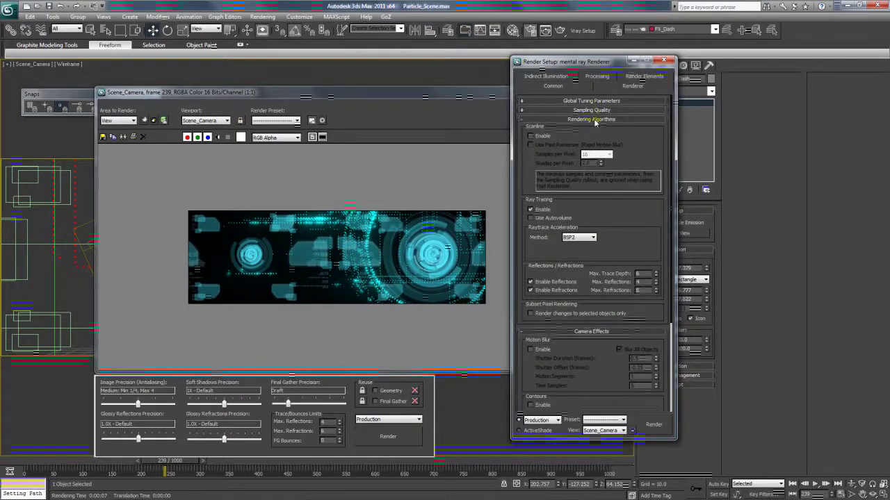
{"action": "left_click", "coordinate": [595, 119]}
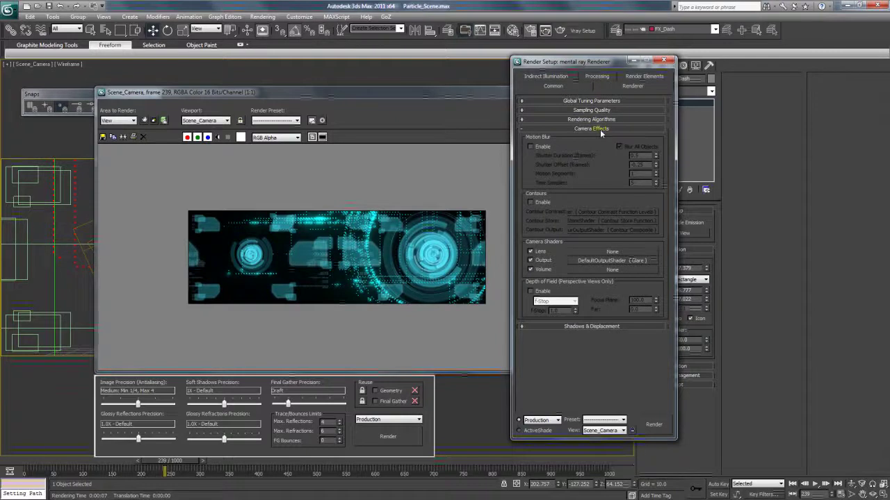
{"action": "left_click", "coordinate": [601, 131]}
Step: Set the render to the active time segment with the image aspect locked and an output width of 1200
{"action": "left_click", "coordinate": [559, 86]}
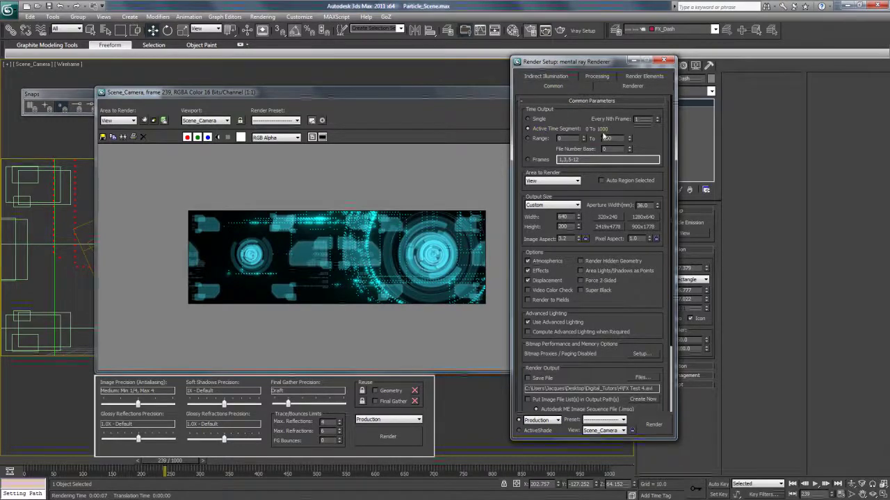
{"action": "scroll", "coordinate": [625, 188], "scroll_direction": "down", "scroll_amount": 2}
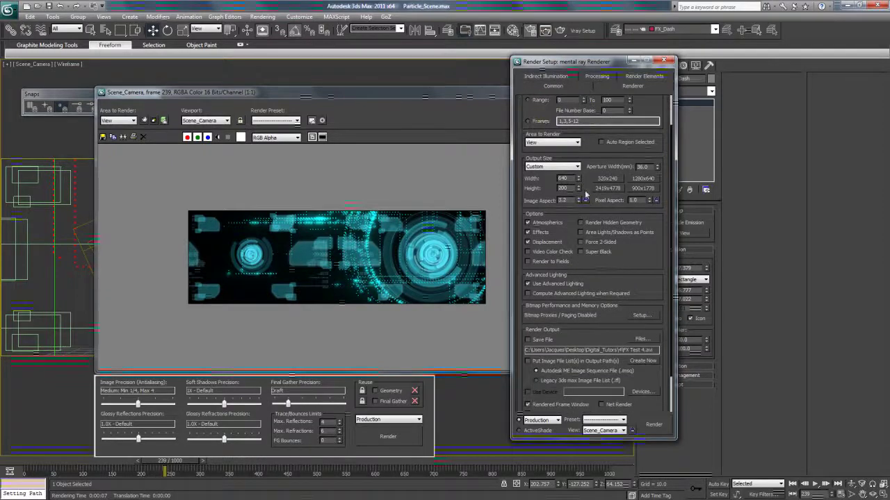
{"action": "left_click", "coordinate": [586, 200]}
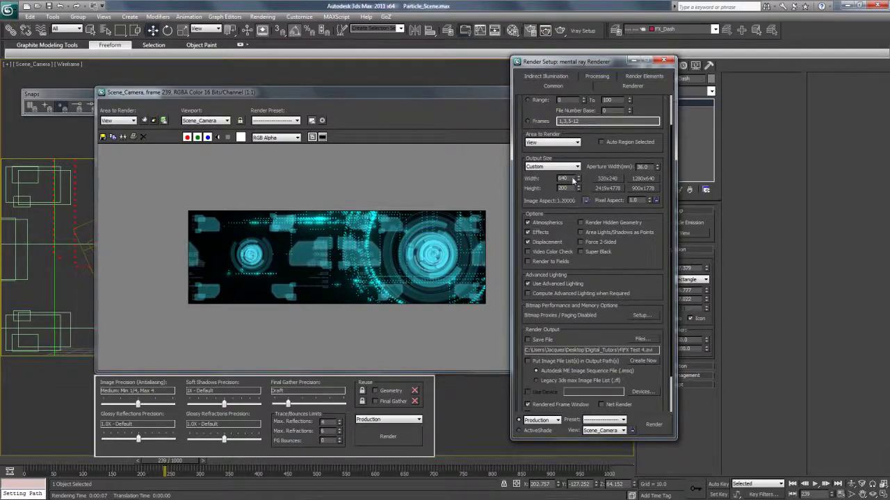
{"action": "double_click", "coordinate": [564, 179]}
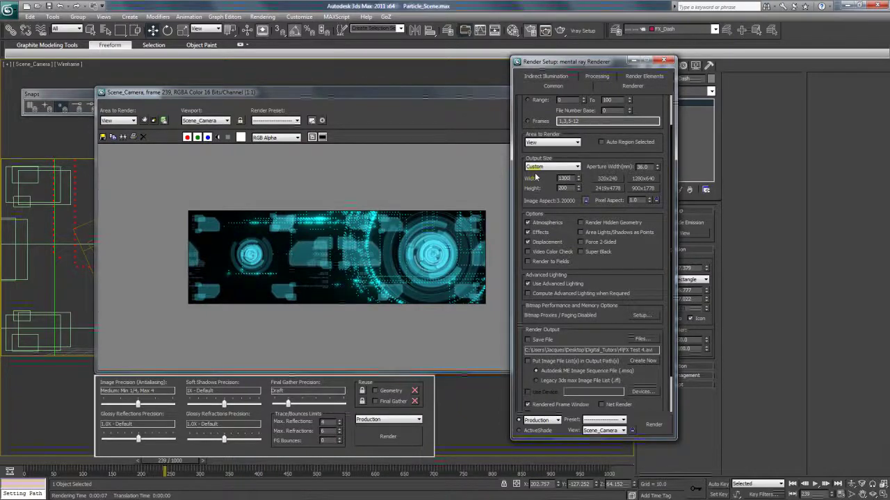
{"action": "type", "text": "1"}
{"action": "type", "text": "1"}
{"action": "type", "text": "00"}
{"action": "key", "text": "Return"}
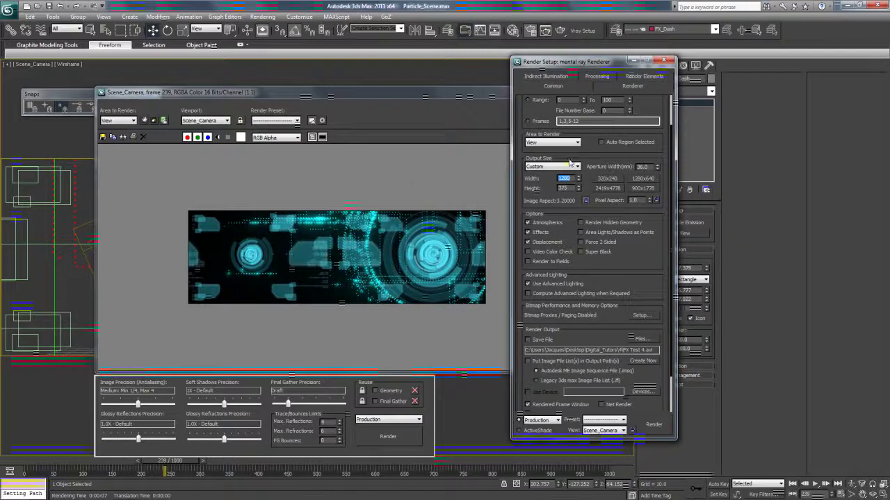
Step: Turn off displacement and create a folder named 6 inside Digital_Tutors for the render output file
{"action": "scroll", "coordinate": [541, 222], "scroll_direction": "down", "scroll_amount": 2}
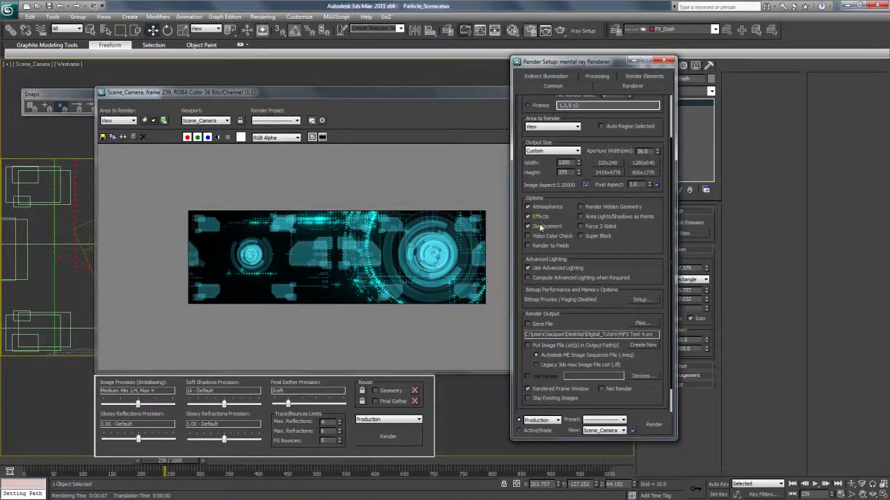
{"action": "scroll", "coordinate": [644, 259], "scroll_direction": "down", "scroll_amount": 3}
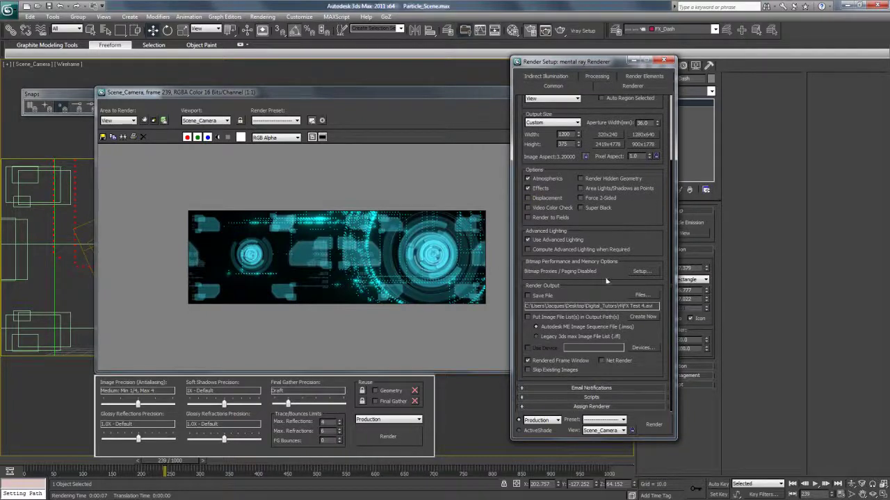
{"action": "left_click", "coordinate": [640, 295]}
{"action": "left_click_drag", "start_coordinate": [596, 78], "coordinate": [580, 78]}
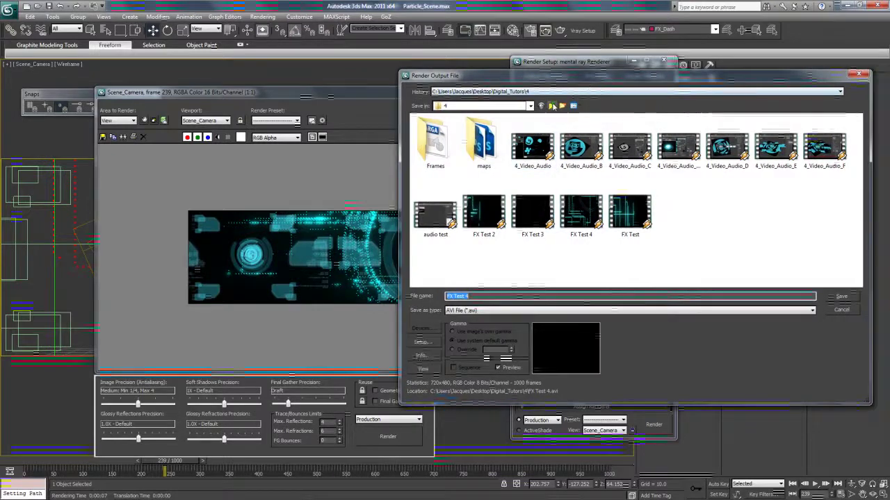
{"action": "left_click", "coordinate": [553, 106]}
{"action": "double_click", "coordinate": [422, 173]}
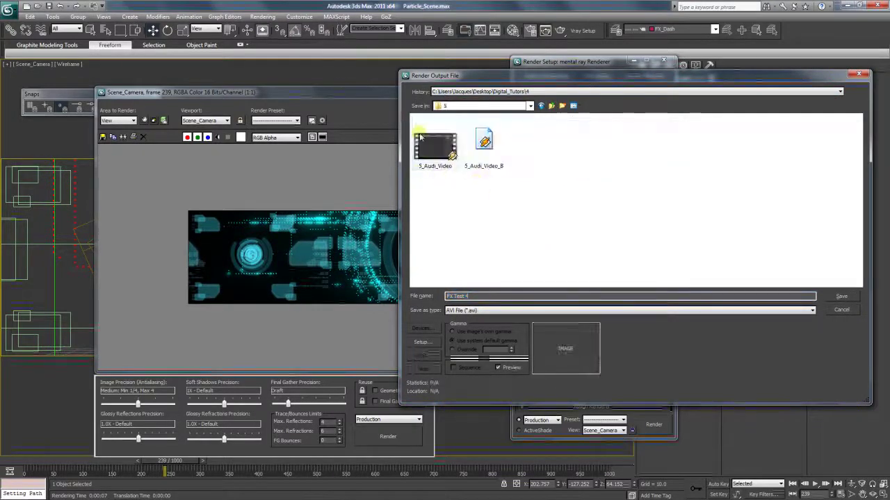
{"action": "left_click", "coordinate": [542, 105]}
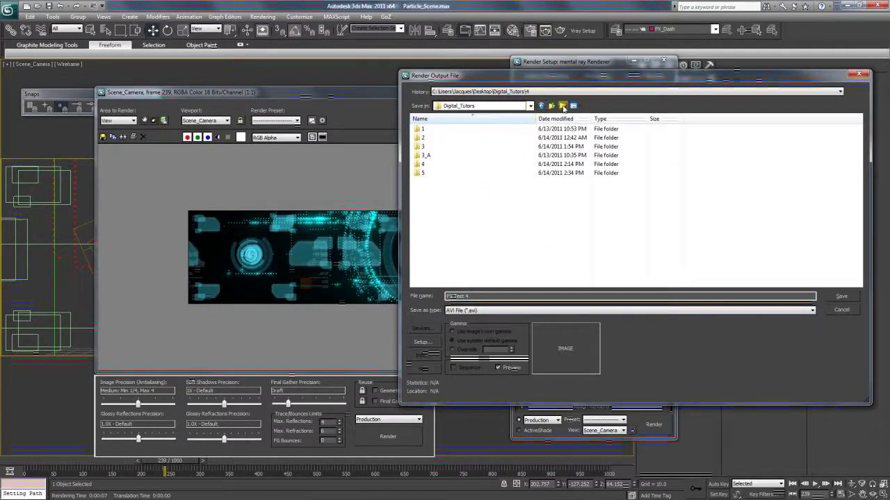
{"action": "left_click", "coordinate": [562, 106]}
{"action": "type", "text": "6"}
{"action": "key", "text": "Return"}
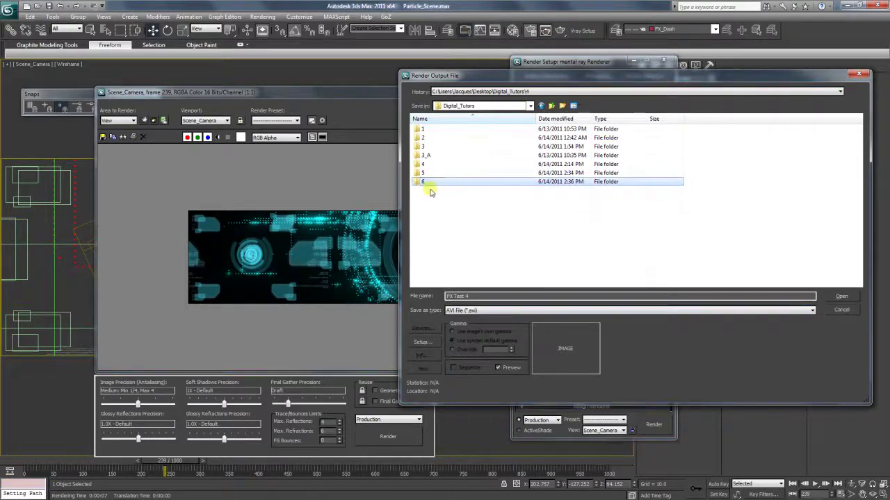
Step: Create a folder named Frames inside folder 6 and open it as the save location
{"action": "double_click", "coordinate": [425, 183]}
{"action": "left_click", "coordinate": [562, 106]}
{"action": "type", "text": "F"}
{"action": "key", "text": "Caps_Lock"}
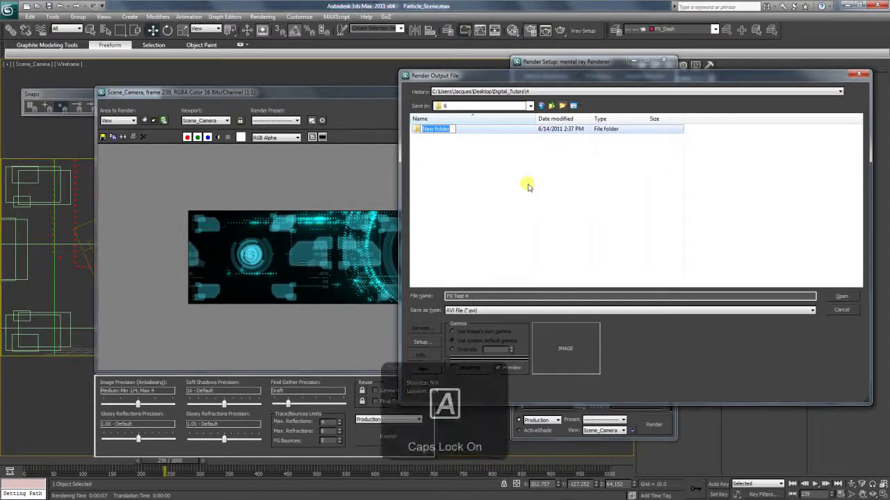
{"action": "type", "text": "rames"}
{"action": "key", "text": "Return"}
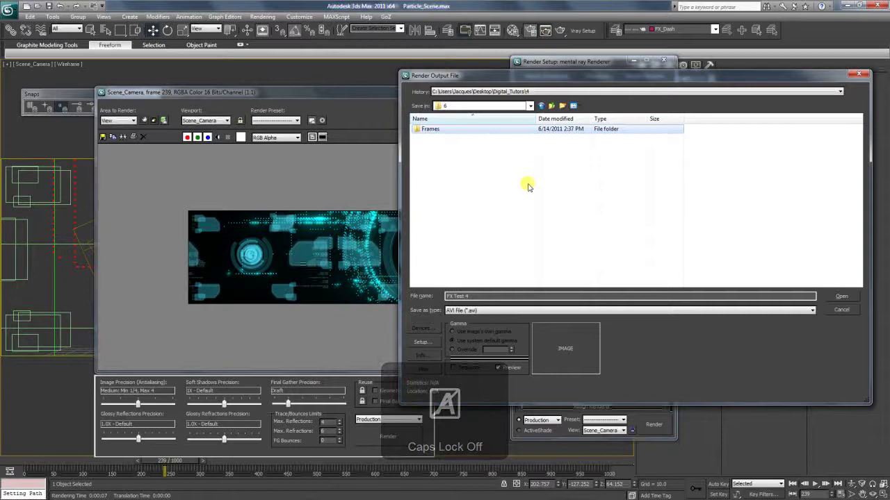
{"action": "double_click", "coordinate": [447, 128]}
Step: Name the render output file FX_Scene and set its format to Targa Image File
{"action": "left_click_drag", "start_coordinate": [470, 297], "coordinate": [453, 298]}
{"action": "type", "text": "_"}
{"action": "key", "text": "Caps_Lock"}
{"action": "type", "text": "S"}
{"action": "key", "text": "Caps_Lock"}
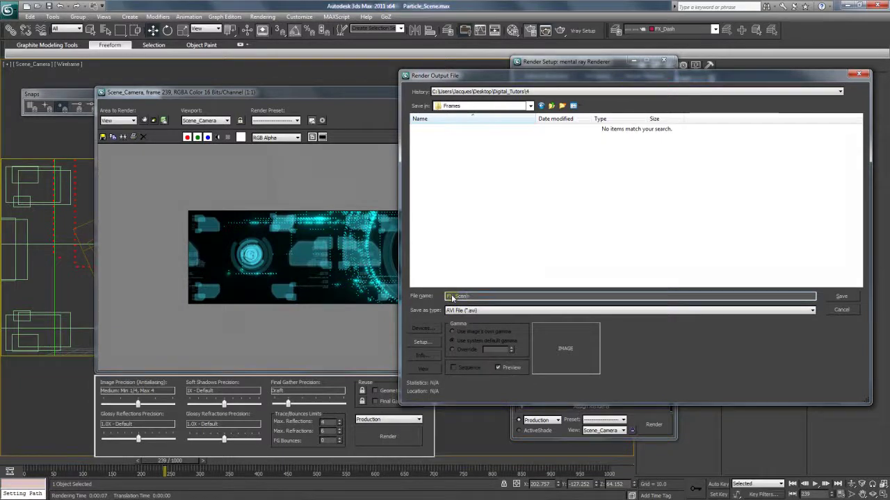
{"action": "left_click", "coordinate": [493, 310]}
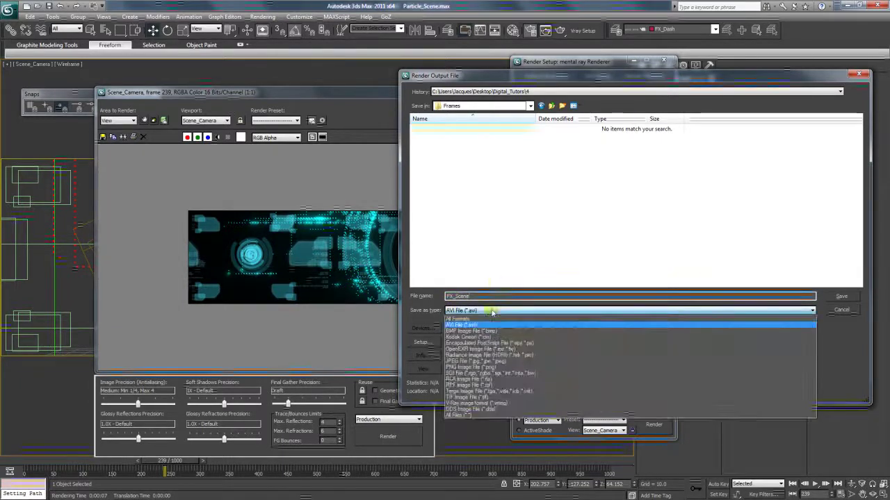
{"action": "left_click", "coordinate": [491, 392]}
{"action": "left_click", "coordinate": [562, 311]}
{"action": "left_click", "coordinate": [562, 312]}
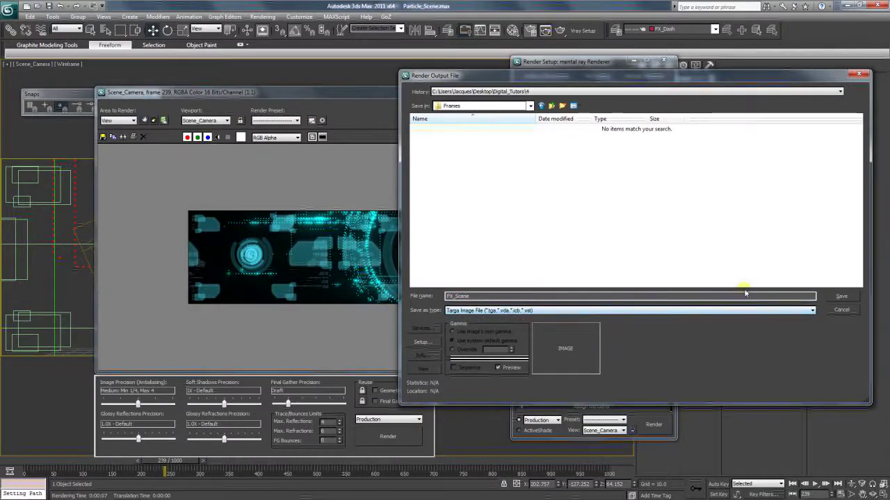
Step: Append an underscore to make the output name FX_Scene_ and save it, accepting the 32-bit compressed Targa settings
{"action": "left_click", "coordinate": [461, 303]}
{"action": "type", "text": "_"}
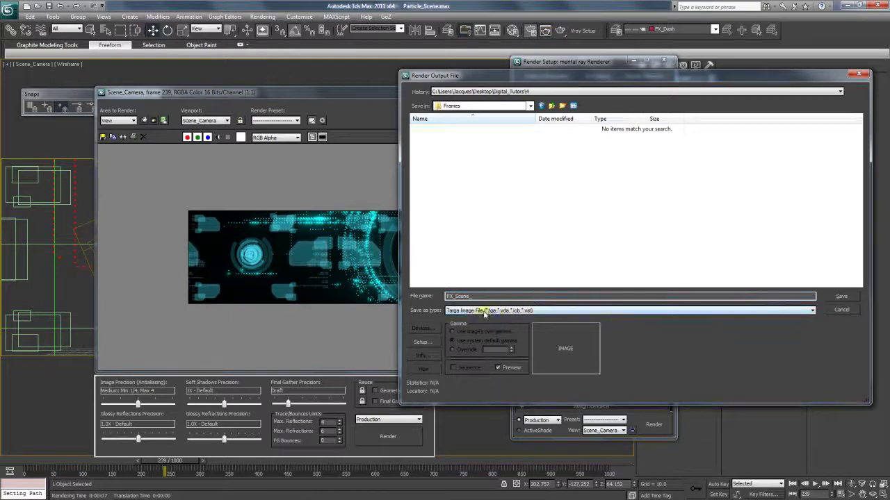
{"action": "left_click", "coordinate": [841, 296]}
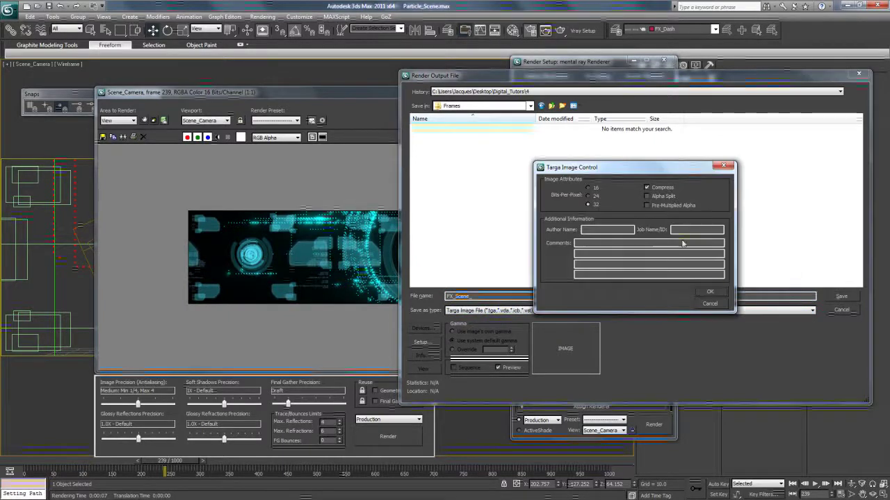
{"action": "left_click", "coordinate": [714, 293]}
{"action": "scroll", "coordinate": [652, 222], "scroll_direction": "up", "scroll_amount": 2}
{"action": "scroll", "coordinate": [652, 222], "scroll_direction": "up", "scroll_amount": 3}
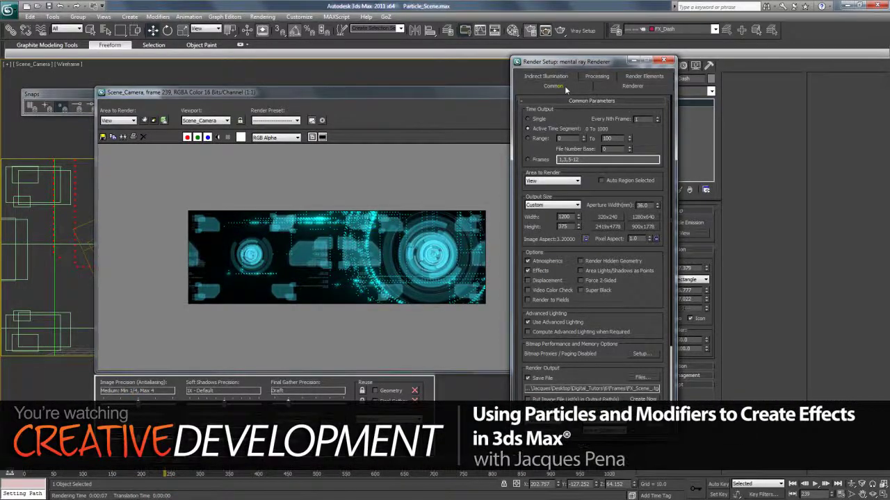
Step: Arrange the Render Setup dialog and the rendered frame window side by side so neither covers the other
{"action": "left_click_drag", "start_coordinate": [547, 61], "coordinate": [620, 67]}
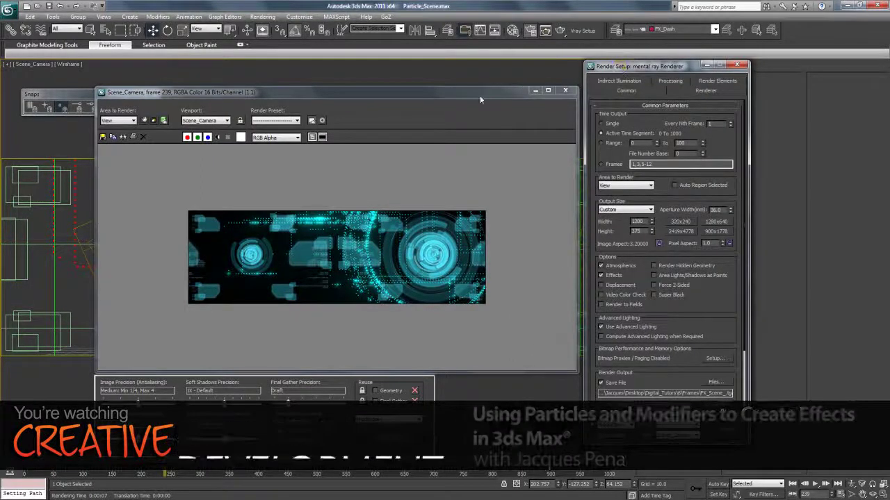
{"action": "left_click_drag", "start_coordinate": [470, 91], "coordinate": [434, 96]}
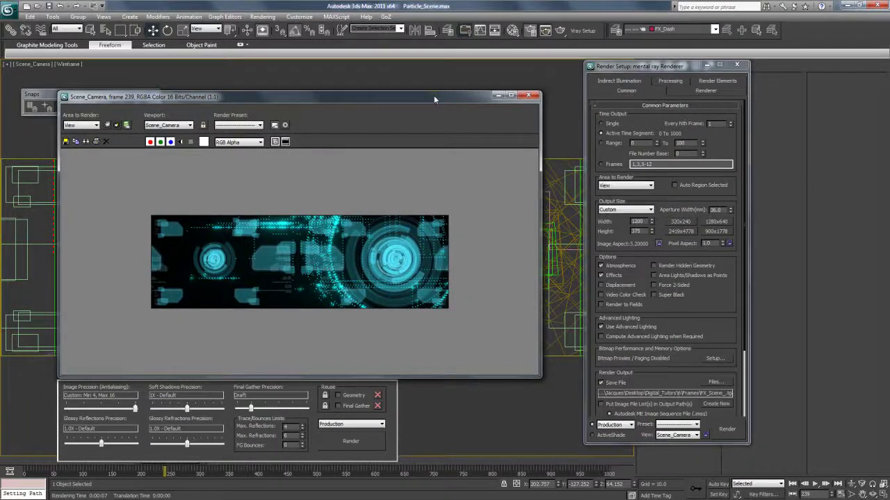
{"action": "left_click_drag", "start_coordinate": [434, 96], "coordinate": [427, 80]}
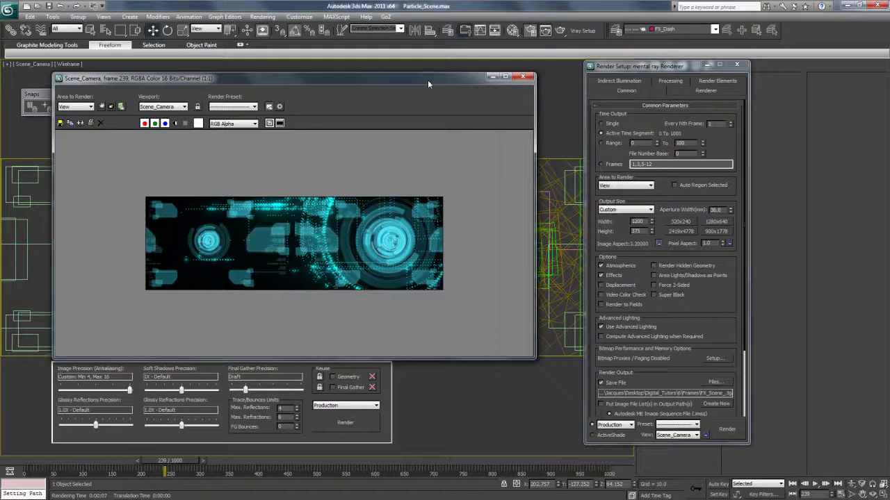
{"action": "left_click_drag", "start_coordinate": [428, 84], "coordinate": [434, 81]}
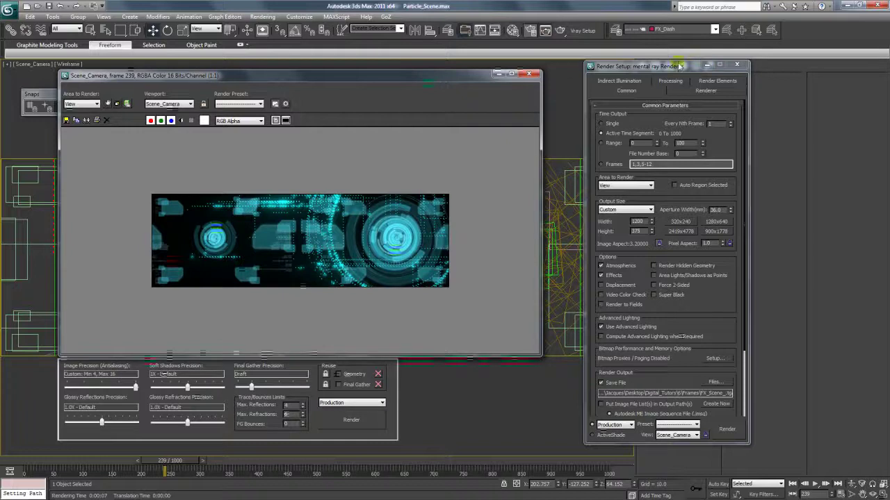
{"action": "left_click_drag", "start_coordinate": [669, 67], "coordinate": [634, 74]}
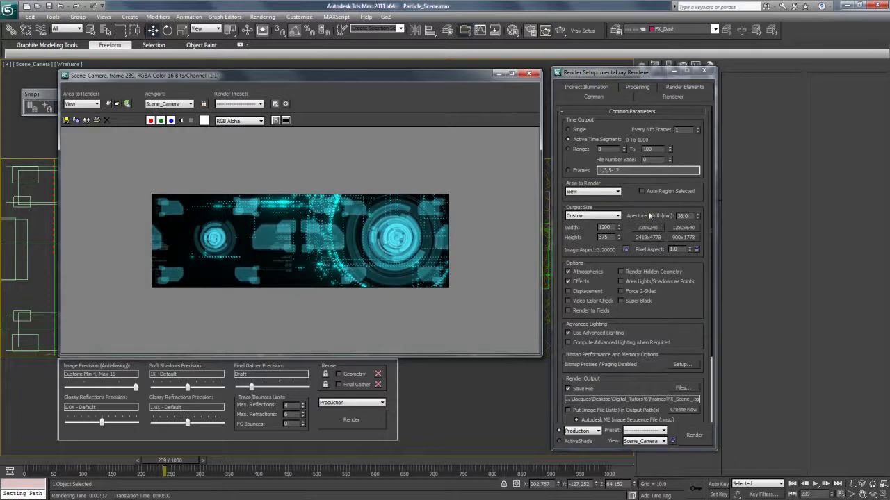
{"action": "scroll", "coordinate": [640, 200], "scroll_direction": "down", "scroll_amount": 1}
{"action": "scroll", "coordinate": [633, 195], "scroll_direction": "up", "scroll_amount": 1}
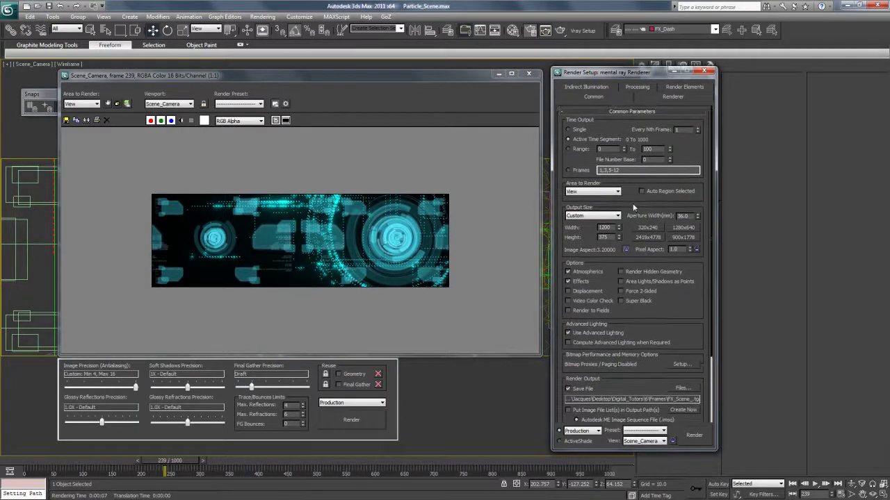
{"action": "scroll", "coordinate": [631, 206], "scroll_direction": "down", "scroll_amount": 1}
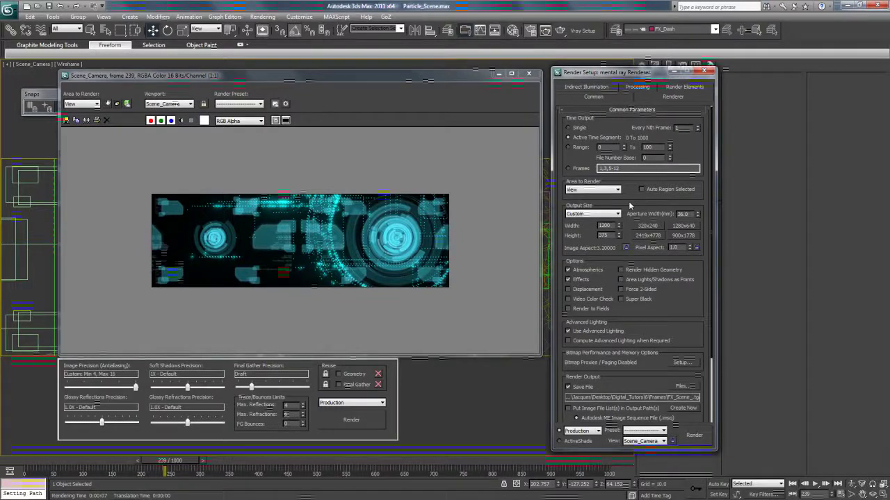
{"action": "left_click_drag", "start_coordinate": [439, 78], "coordinate": [450, 72]}
{"action": "scroll", "coordinate": [636, 201], "scroll_direction": "up", "scroll_amount": 1}
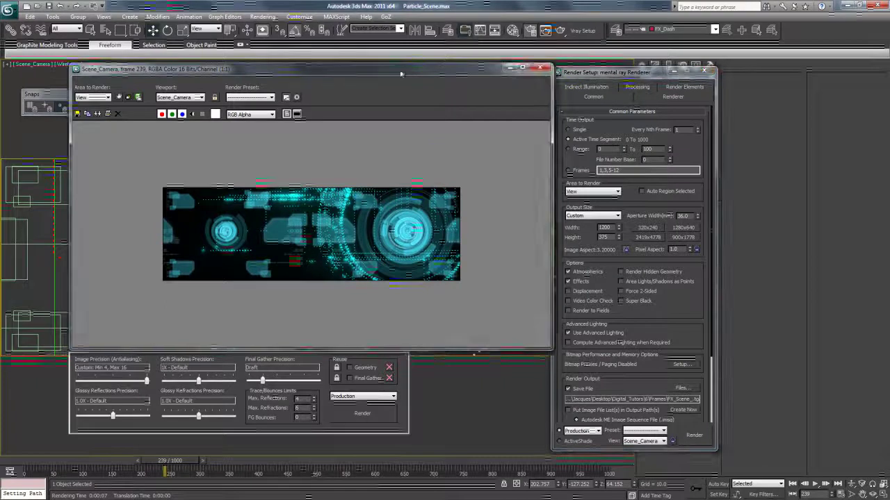
{"action": "left_click_drag", "start_coordinate": [405, 73], "coordinate": [397, 72]}
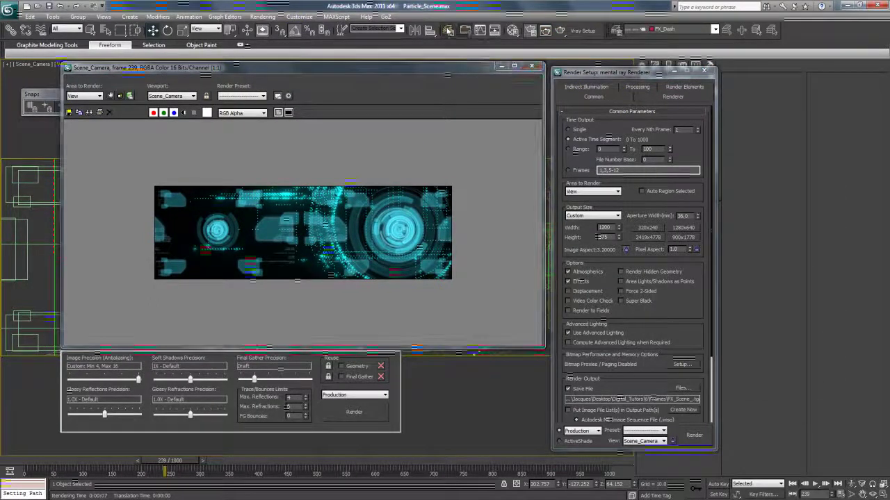
Step: Open the layer manager, hide all layers from FX_Circle through FX_Window, and close the rendered frame window
{"action": "left_click", "coordinate": [615, 30]}
{"action": "left_click_drag", "start_coordinate": [675, 175], "coordinate": [696, 142]}
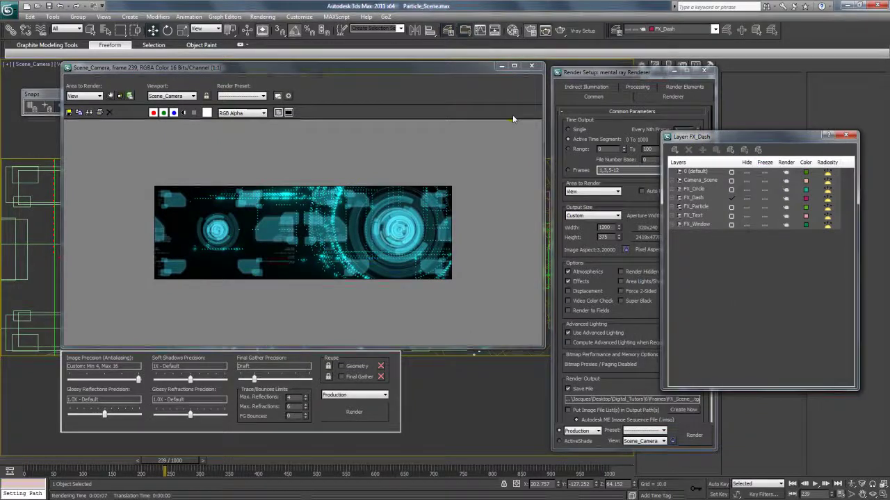
{"action": "left_click_drag", "start_coordinate": [465, 68], "coordinate": [450, 68]}
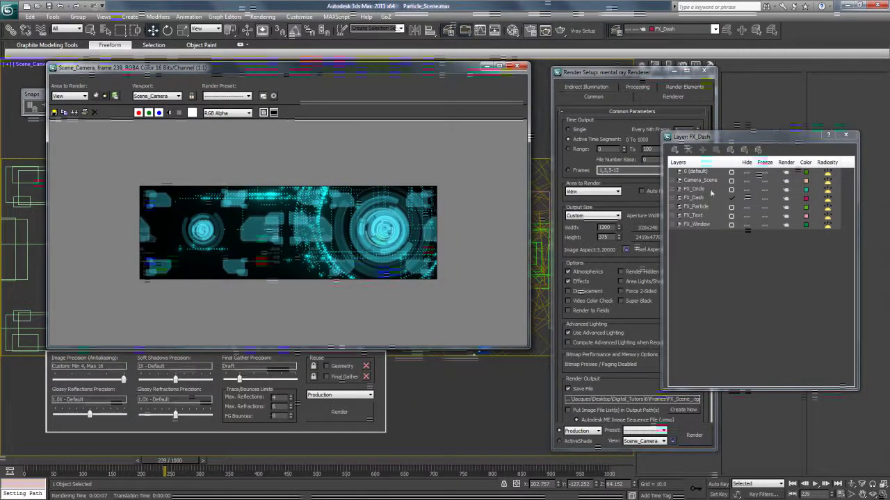
{"action": "left_click", "coordinate": [699, 225]}
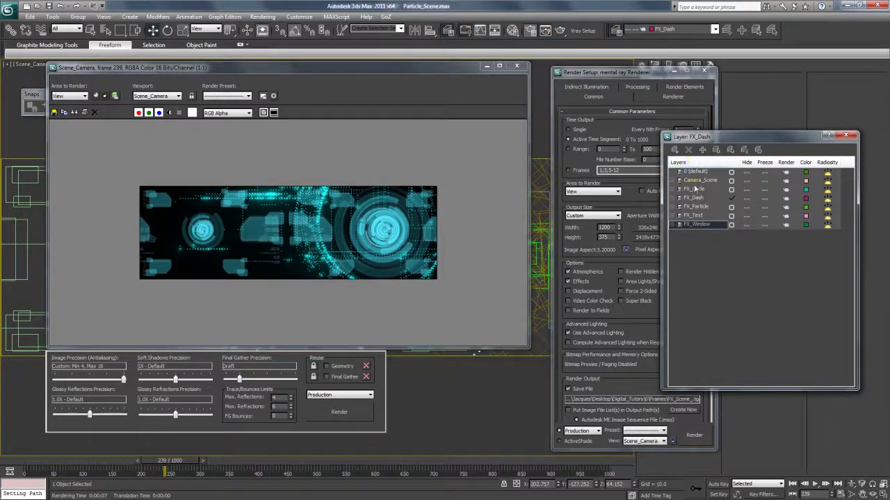
{"action": "left_click", "coordinate": [695, 189], "text": "shift"}
{"action": "left_click", "coordinate": [748, 224]}
{"action": "left_click_drag", "start_coordinate": [503, 67], "coordinate": [477, 89]}
{"action": "left_click", "coordinate": [490, 86]}
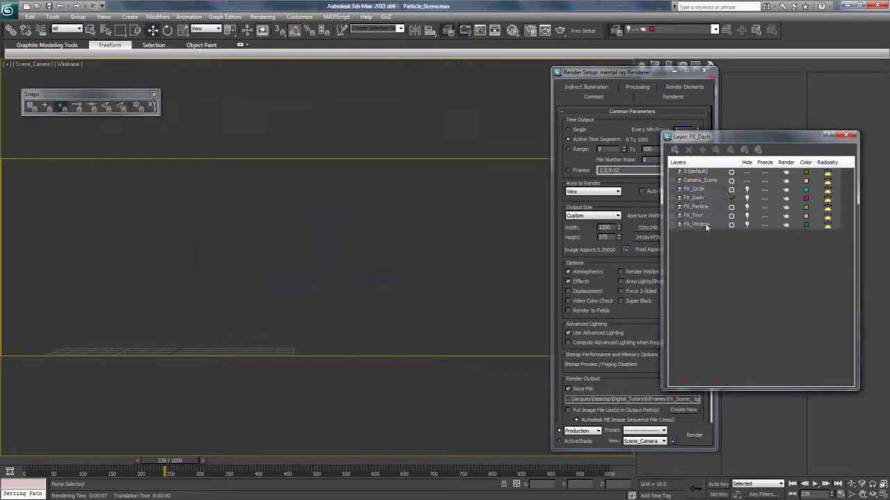
Step: Unhide the FX_Circle, FX_Dash and FX_Text layers and shade the camera viewport with Smooth + Highlights
{"action": "left_click", "coordinate": [704, 189]}
{"action": "left_click", "coordinate": [747, 190]}
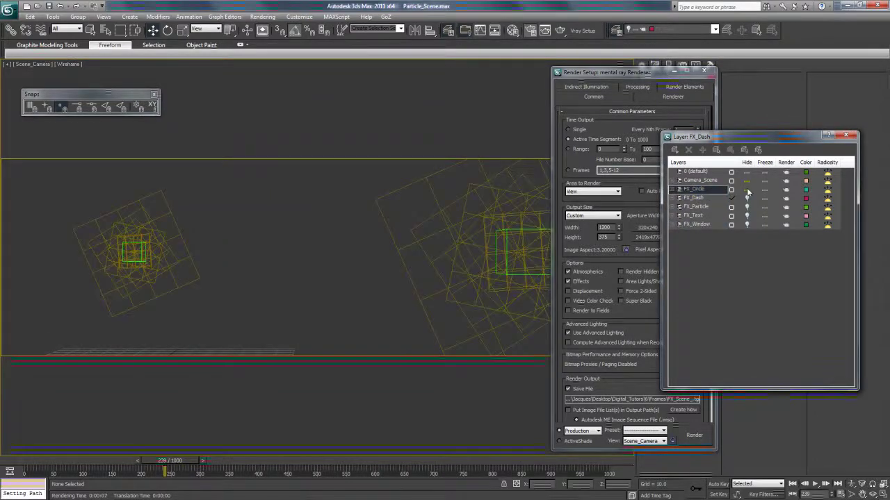
{"action": "left_click", "coordinate": [69, 64]}
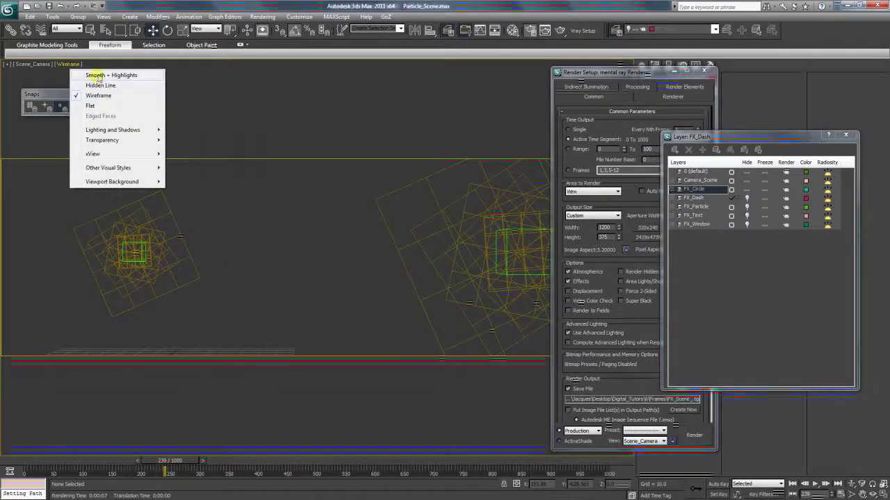
{"action": "left_click", "coordinate": [91, 72]}
{"action": "left_click", "coordinate": [748, 199]}
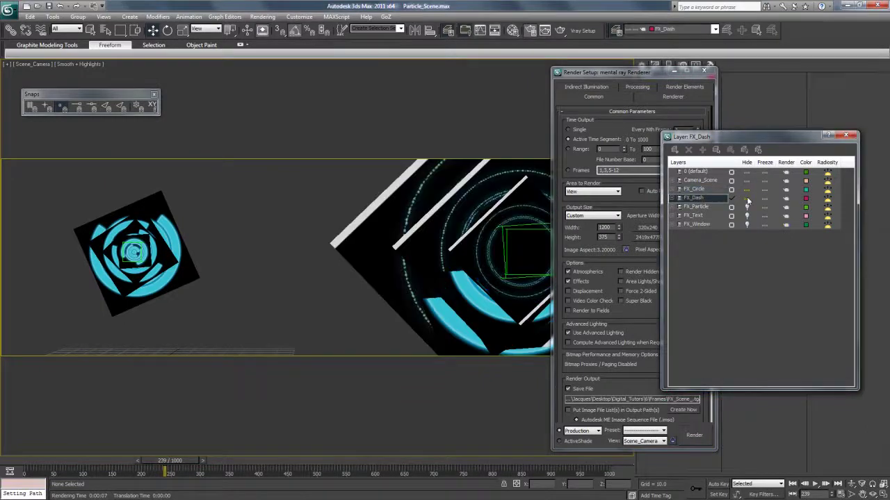
{"action": "left_click", "coordinate": [727, 216]}
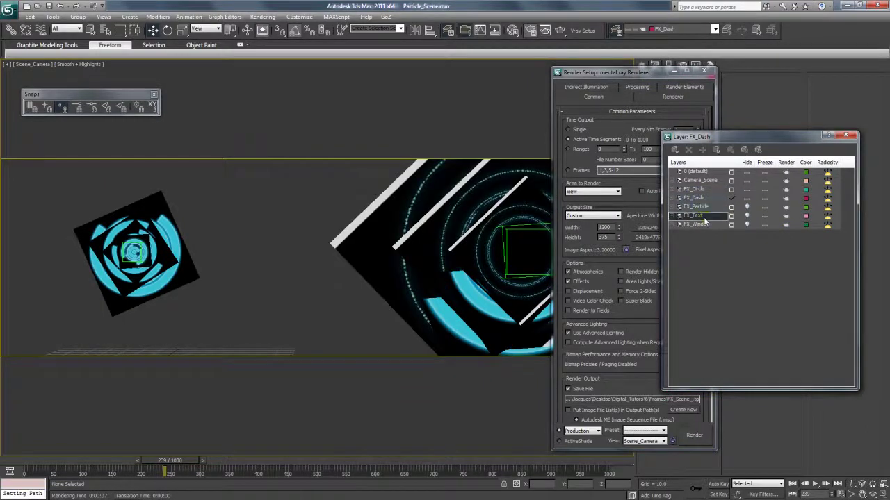
{"action": "left_click", "coordinate": [747, 216]}
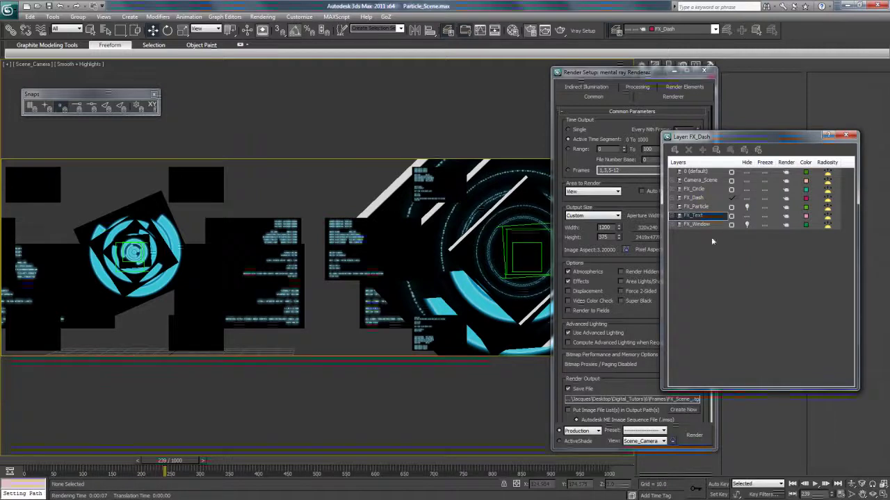
Step: Preview the circle, dash and text layers by playing the animation near frame 500 and scrubbing back to frame 333
{"action": "left_click_drag", "start_coordinate": [165, 467], "coordinate": [316, 460]}
{"action": "left_click", "coordinate": [816, 484]}
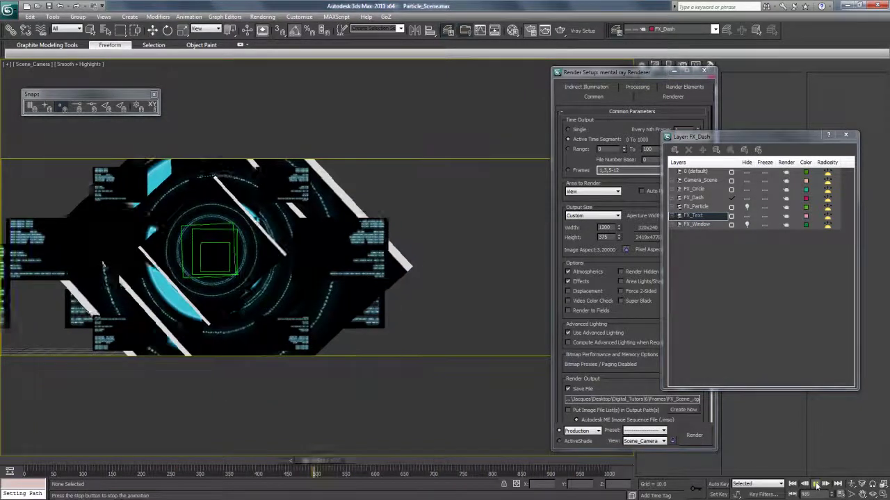
{"action": "left_click", "coordinate": [816, 485]}
{"action": "left_click_drag", "start_coordinate": [340, 463], "coordinate": [220, 462]}
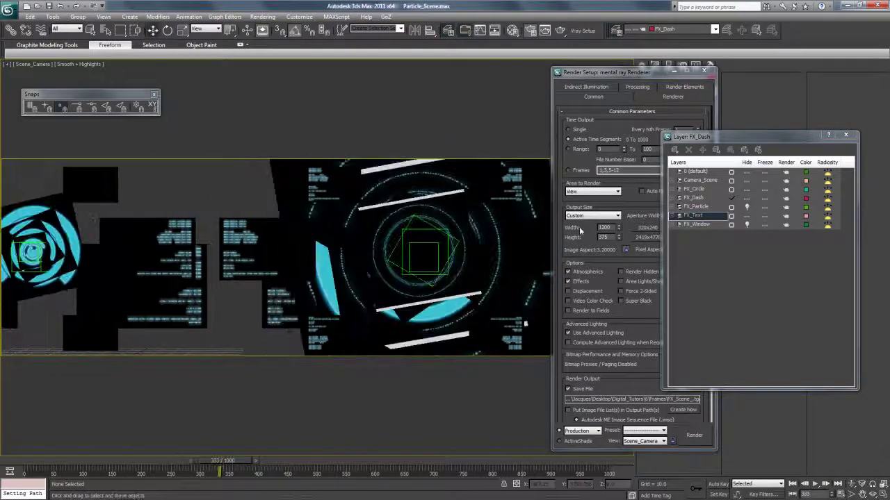
{"action": "left_click_drag", "start_coordinate": [608, 264], "coordinate": [707, 262]}
{"action": "left_click", "coordinate": [746, 239]}
Step: Isolate the FX_Particle layer by unhiding it and hiding the FX_Text, FX_Dash and FX_Circle layers
{"action": "left_click", "coordinate": [706, 209]}
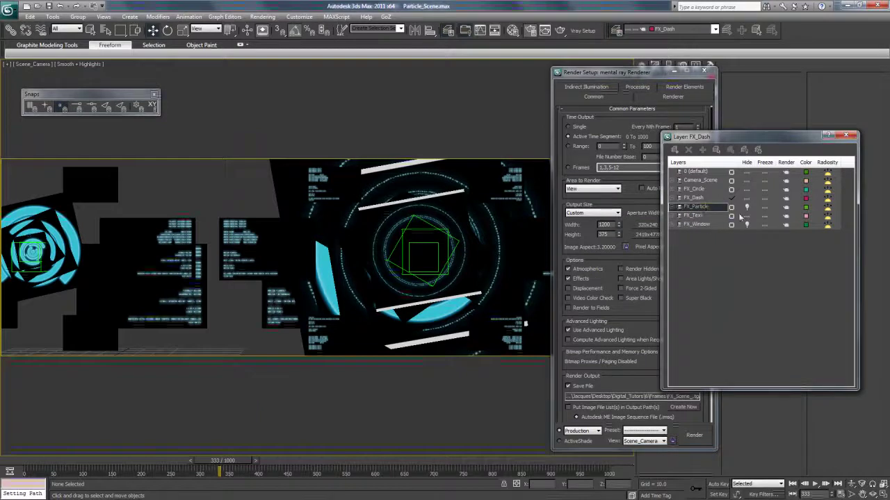
{"action": "left_click", "coordinate": [746, 225]}
{"action": "left_click", "coordinate": [747, 215]}
{"action": "left_click", "coordinate": [747, 198]}
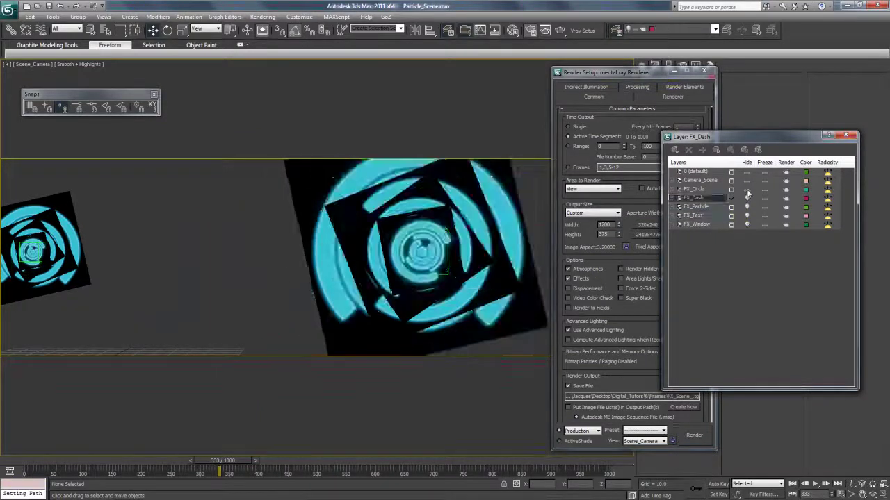
{"action": "left_click", "coordinate": [747, 189]}
{"action": "left_click", "coordinate": [747, 207]}
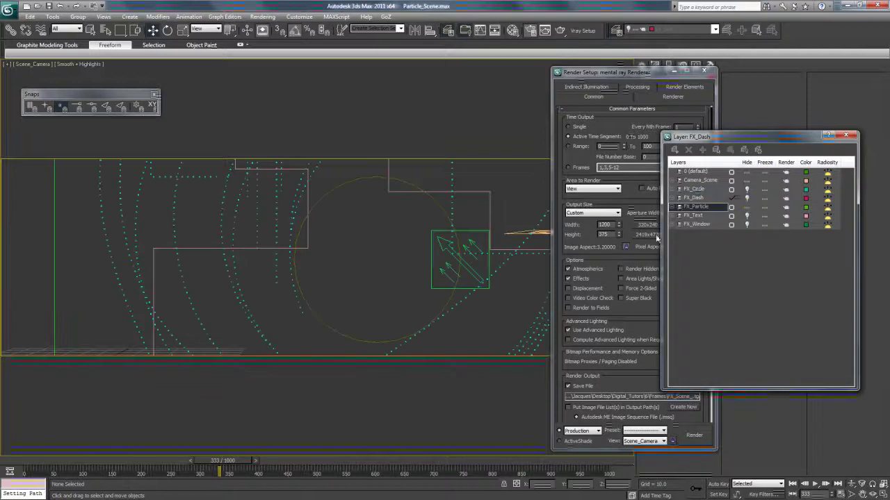
Step: Examine the particle motion on its own by scrubbing to frame 505 and back to frame 309
{"action": "left_click_drag", "start_coordinate": [219, 472], "coordinate": [333, 478]}
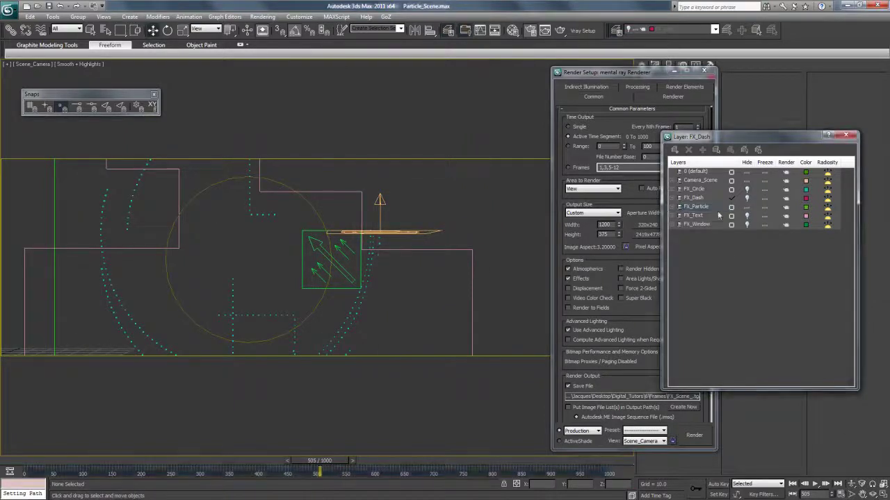
{"action": "left_click", "coordinate": [671, 207]}
{"action": "left_click", "coordinate": [671, 206]}
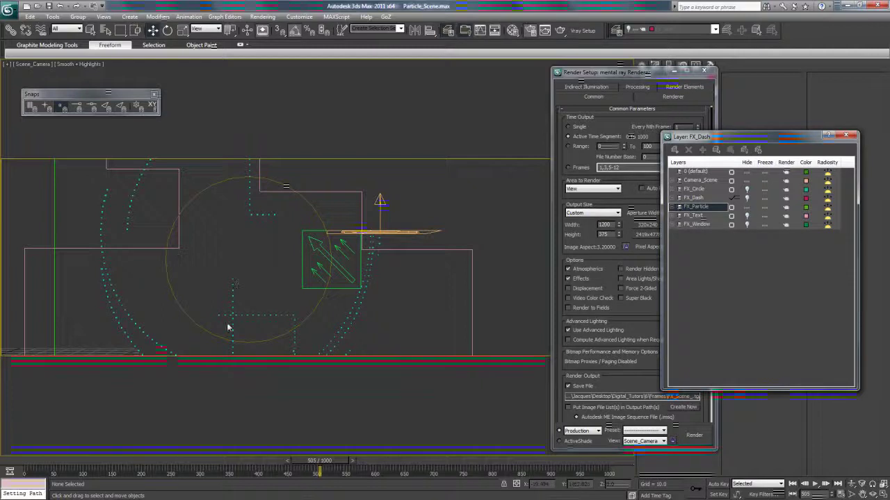
{"action": "left_click_drag", "start_coordinate": [319, 461], "coordinate": [211, 465]}
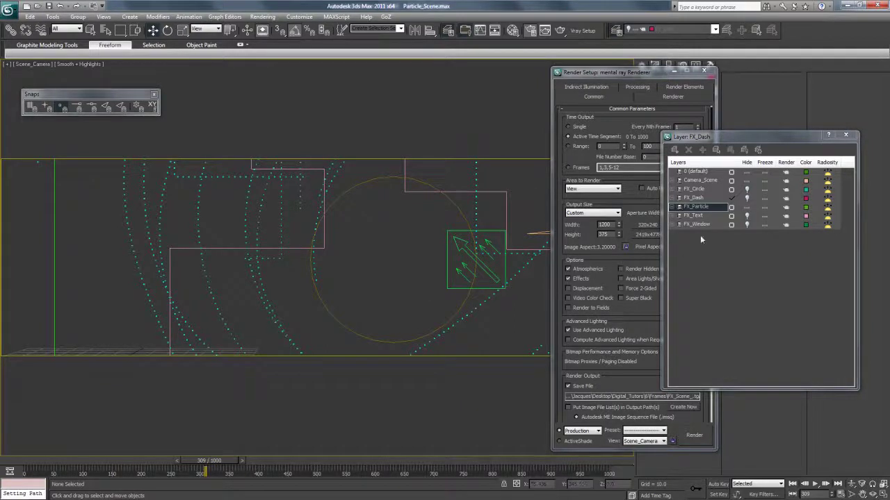
Step: Hide the FX_Particle layer, unhide FX_Circle, FX_Dash, FX_Text and FX_Window, and move to frame 293
{"action": "left_click", "coordinate": [747, 208]}
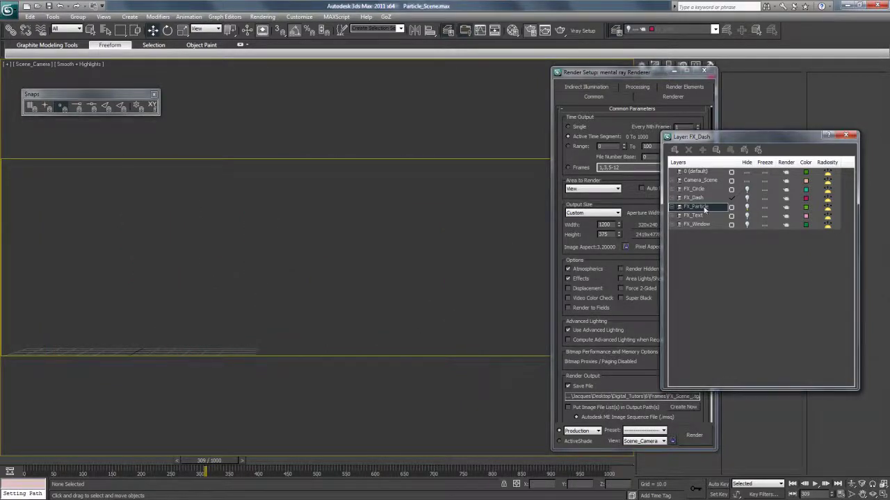
{"action": "left_click", "coordinate": [746, 188]}
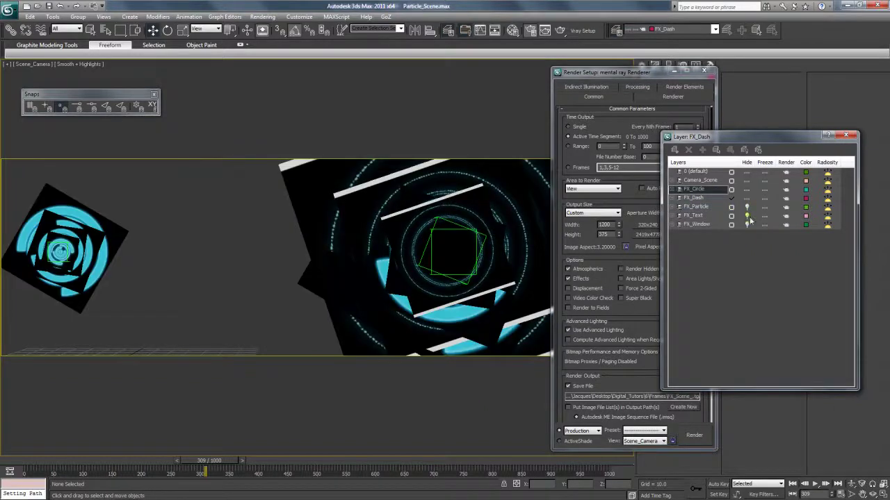
{"action": "left_click", "coordinate": [747, 225]}
{"action": "left_click_drag", "start_coordinate": [225, 463], "coordinate": [199, 462]}
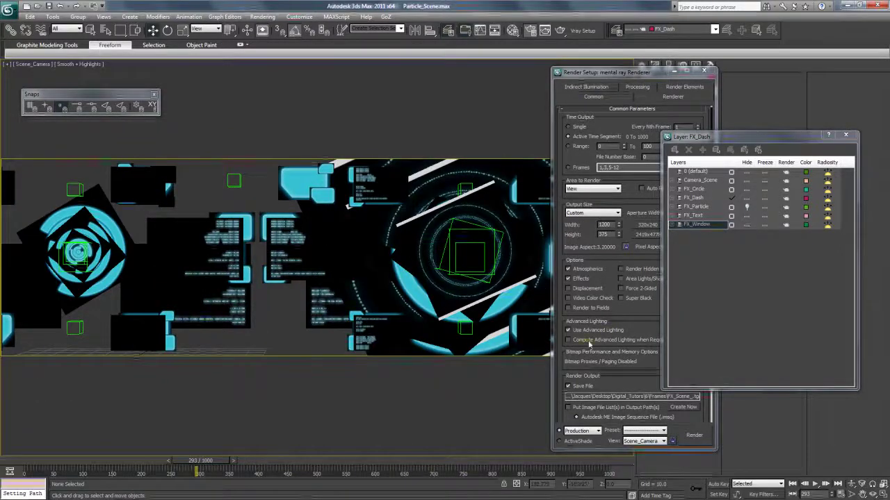
Step: Review the render output options in the common render parameters and return to the layer manager
{"action": "left_click", "coordinate": [635, 323]}
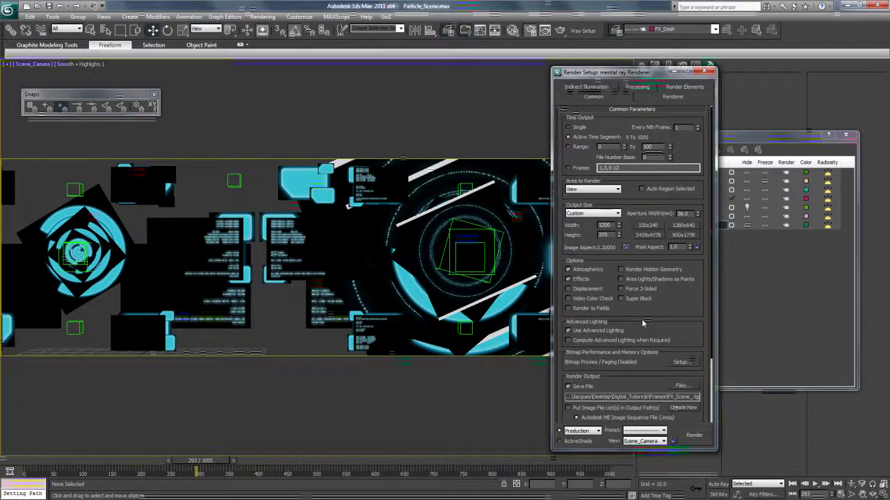
{"action": "scroll", "coordinate": [648, 306], "scroll_direction": "down", "scroll_amount": 2}
{"action": "scroll", "coordinate": [650, 296], "scroll_direction": "down", "scroll_amount": 2}
{"action": "left_click", "coordinate": [730, 266]}
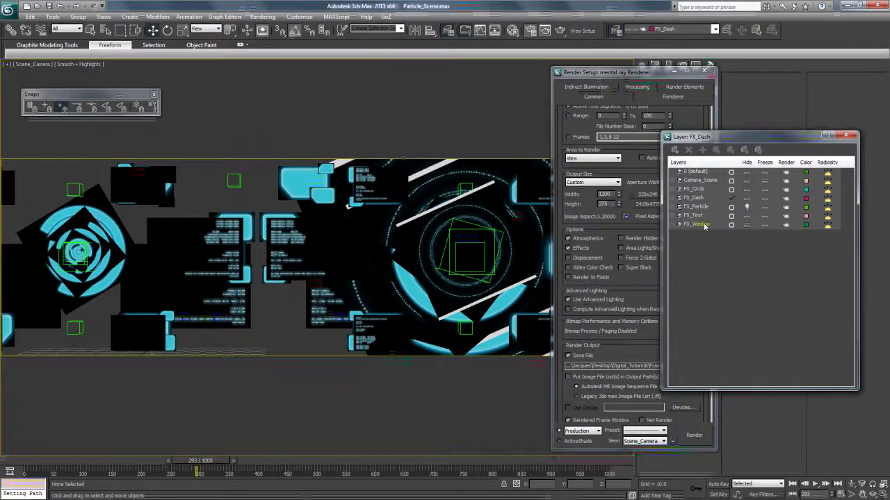